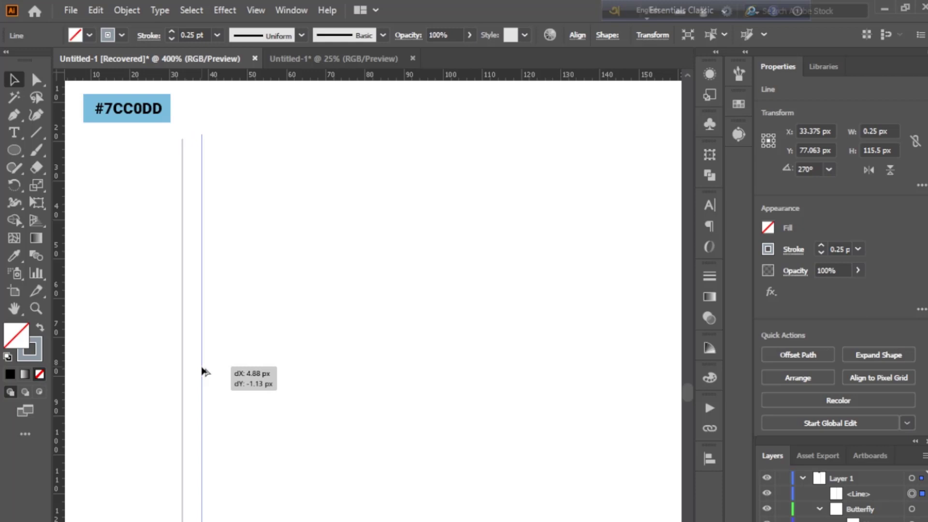
Duplicate the vertical line repeatedly at an even spacing of about 4.3 px to make a row of 26 parallel lines.
{"action": "left_click_drag", "start_coordinate": [203, 371], "coordinate": [200, 371]}
{"action": "key", "text": "ctrl+d"}
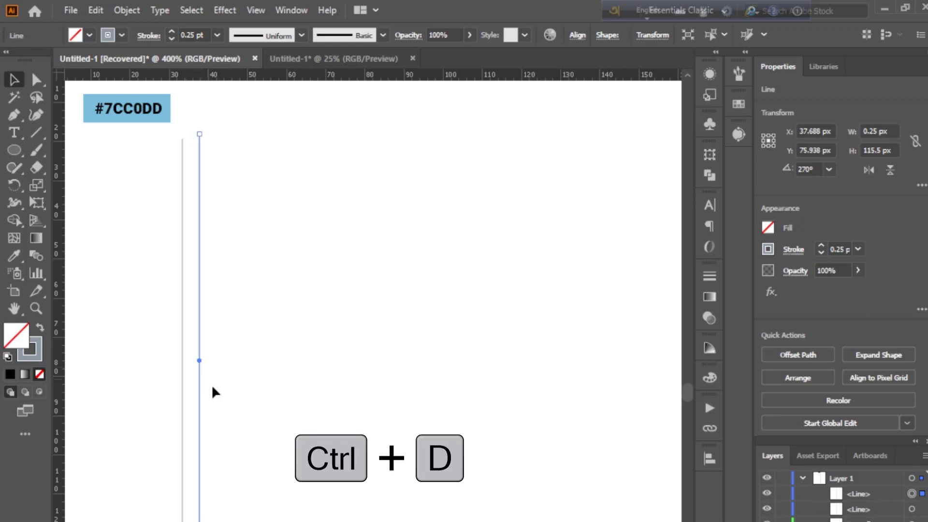
{"action": "key", "text": "ctrl+d"}
{"action": "key", "text": "ctrl+d"}
{"action": "key", "text": "ctrl+d"}
{"action": "key", "text": "ctrl+d"}
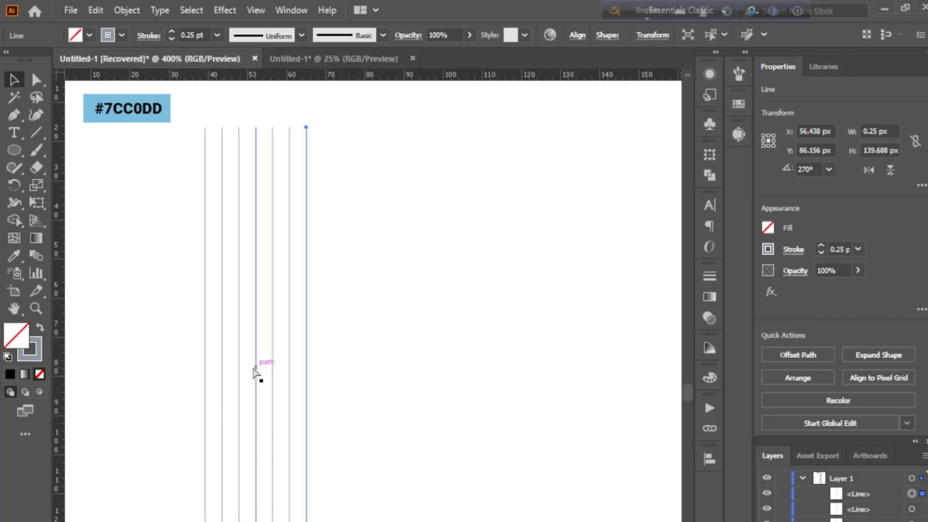
{"action": "key", "text": "ctrl+d"}
{"action": "key", "text": "ctrl+d"}
{"action": "key", "text": "ctrl+d"}
{"action": "key", "text": "ctrl+d"}
{"action": "key", "text": "ctrl+d"}
{"action": "key", "text": "ctrl+d"}
{"action": "key", "text": "ctrl+d"}
{"action": "key", "text": "ctrl+d"}
{"action": "key", "text": "ctrl+d"}
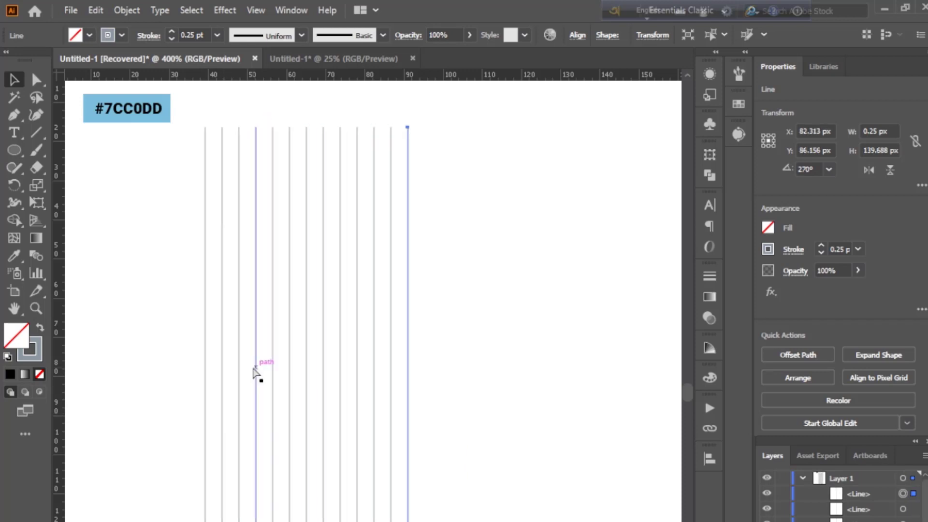
{"action": "key", "text": "ctrl+d"}
{"action": "key", "text": "ctrl+d"}
{"action": "key", "text": "ctrl+d"}
{"action": "key", "text": "ctrl+d"}
{"action": "key", "text": "ctrl+d"}
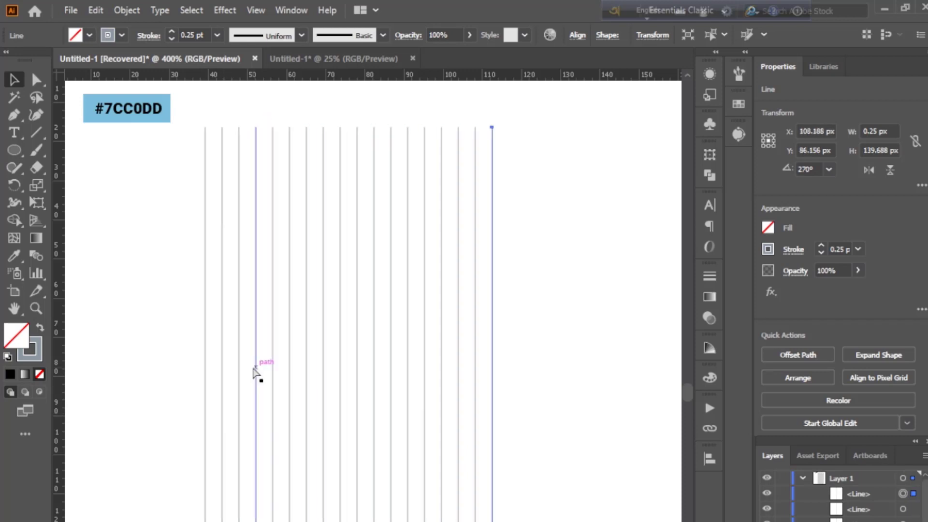
{"action": "key", "text": "ctrl+d"}
{"action": "key", "text": "ctrl+d"}
{"action": "key", "text": "ctrl+d"}
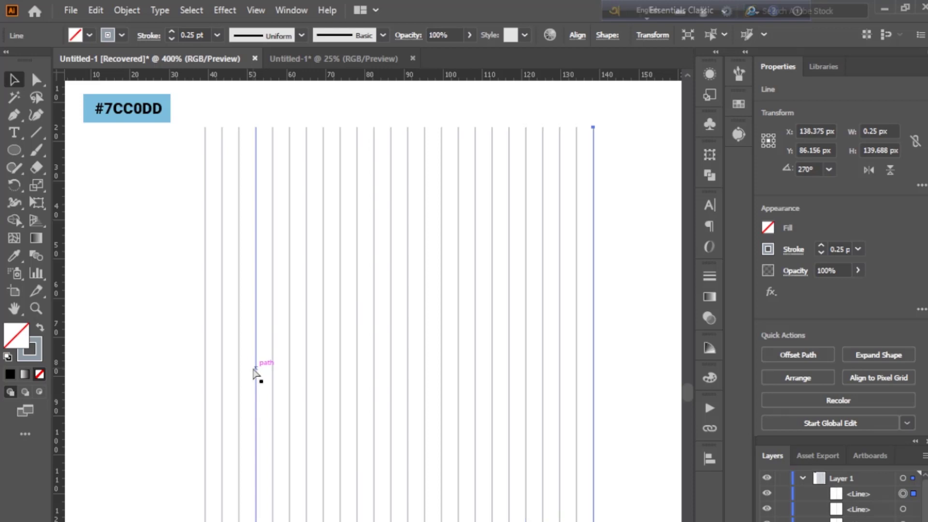
{"action": "key", "text": "ctrl+d"}
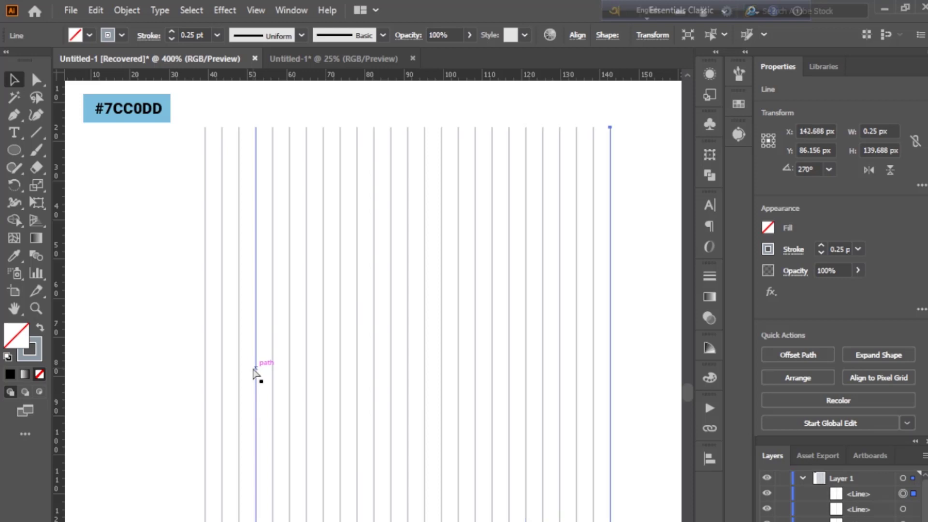
{"action": "key", "text": "ctrl+d"}
Group all the vertical lines and overlay a copy of the group rotated 90° to form a grid.
{"action": "left_click_drag", "start_coordinate": [153, 309], "coordinate": [650, 453]}
{"action": "key", "text": "ctrl+g"}
{"action": "key", "text": "ctrl+c"}
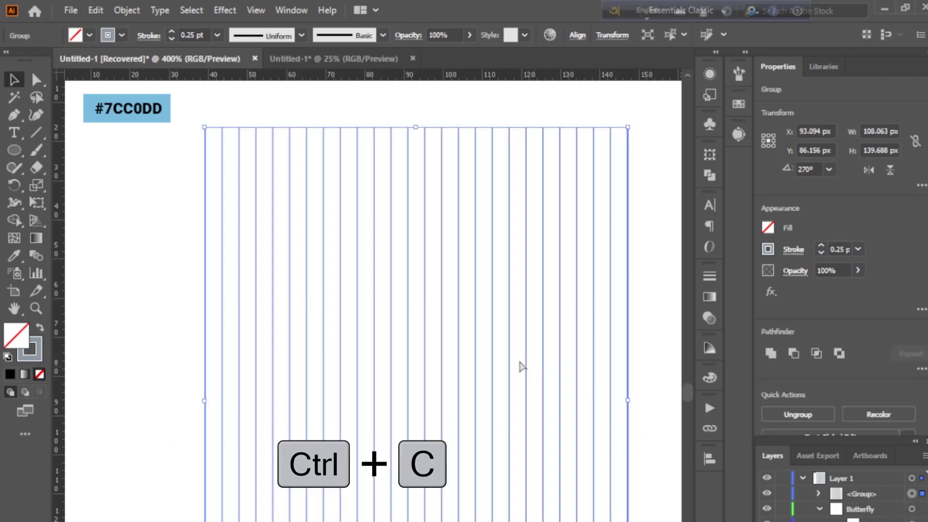
{"action": "key", "text": "ctrl+f"}
{"action": "left_click_drag", "start_coordinate": [632, 127], "coordinate": [215, 302]}
{"action": "left_click", "coordinate": [158, 176]}
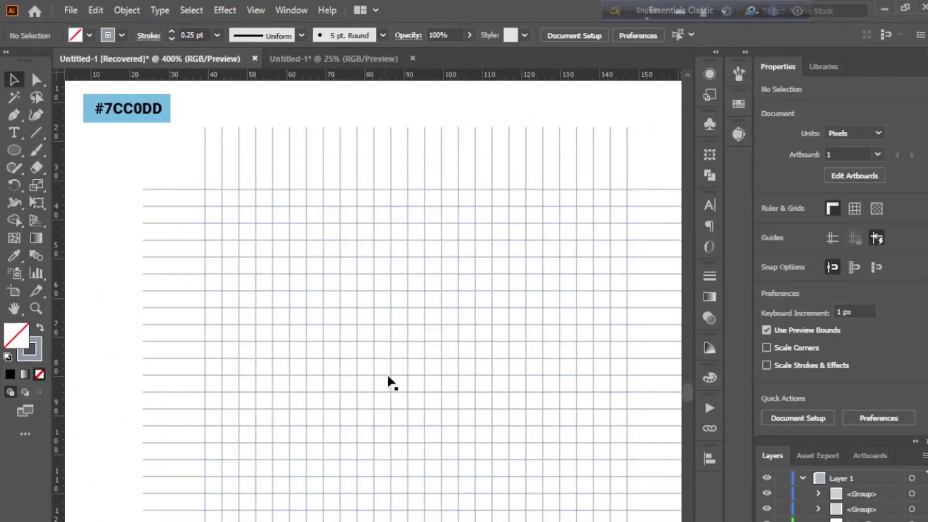
Group the vertical and horizontal line sets together and move the grid to about X 84.5 px, Y 68.8 px.
{"action": "left_click_drag", "start_coordinate": [164, 151], "coordinate": [648, 519]}
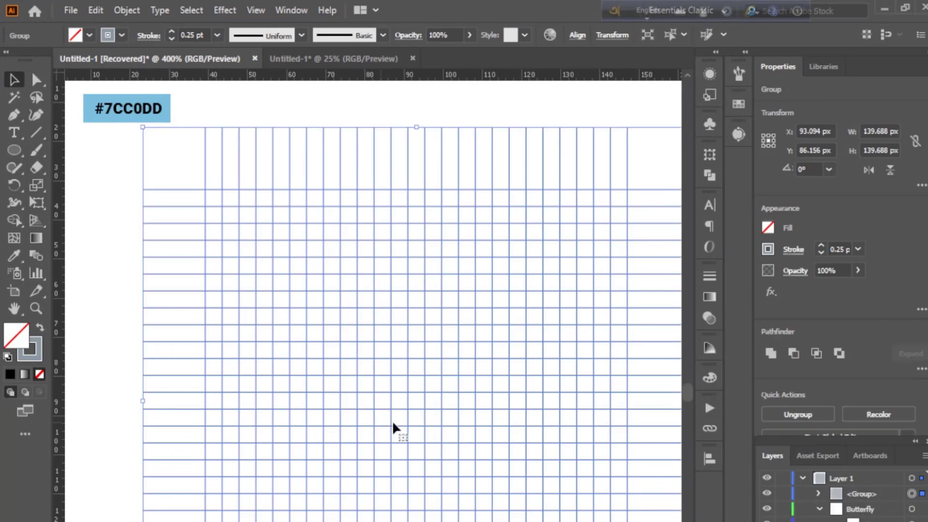
{"action": "left_click_drag", "start_coordinate": [417, 412], "coordinate": [359, 352]}
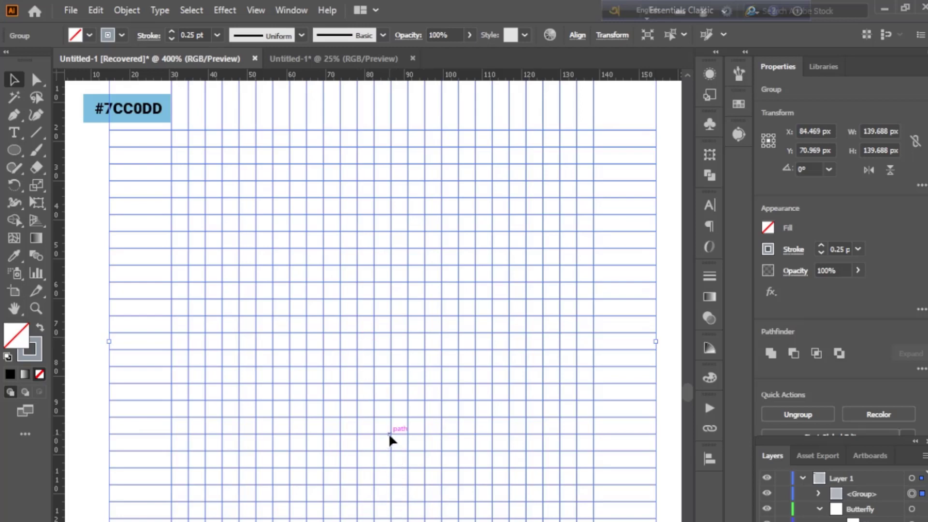
{"action": "left_click_drag", "start_coordinate": [389, 433], "coordinate": [391, 425]}
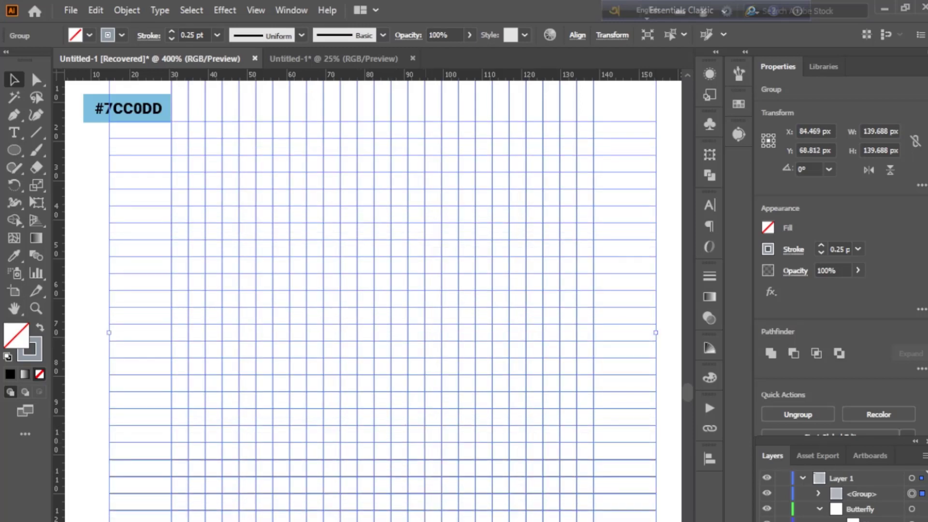
{"action": "key", "text": "ctrl+shift+a"}
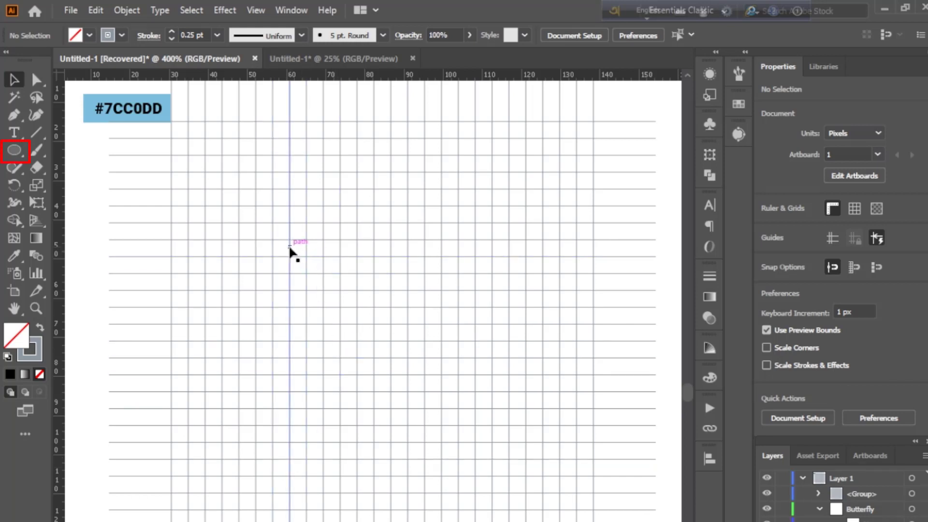
Draw a circle about 39 px in diameter on the grid, spanning nine cells in each direction.
{"action": "key", "text": "l"}
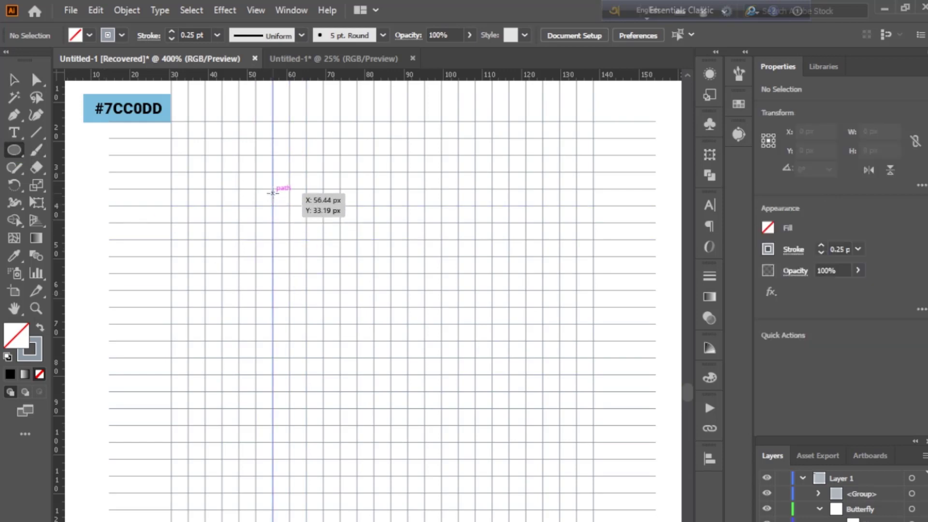
{"action": "left_click_drag", "start_coordinate": [272, 188], "coordinate": [357, 307]}
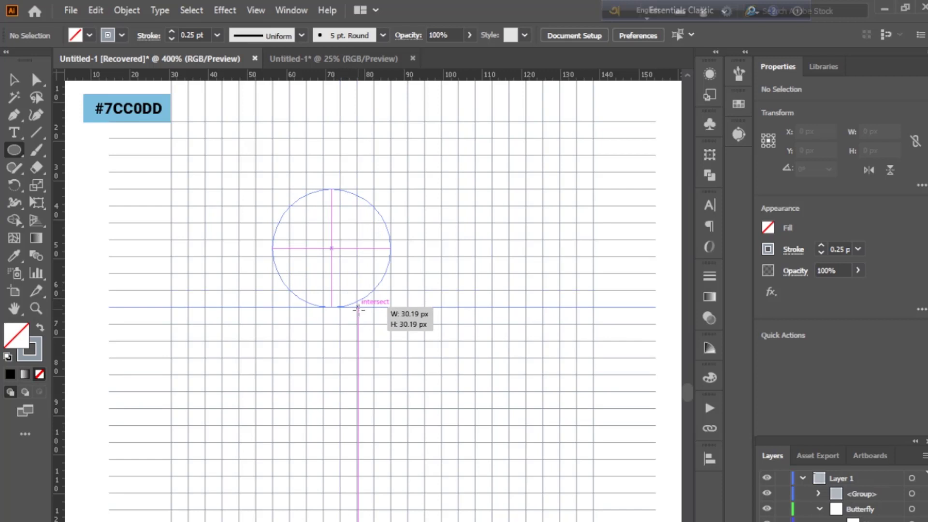
{"action": "mouse_move", "coordinate": [357, 309]}
{"action": "left_mouse_down"}
{"action": "mouse_move", "coordinate": [385, 250]}
{"action": "mouse_move", "coordinate": [365, 311]}
{"action": "mouse_move", "coordinate": [351, 306]}
{"action": "left_mouse_up"}
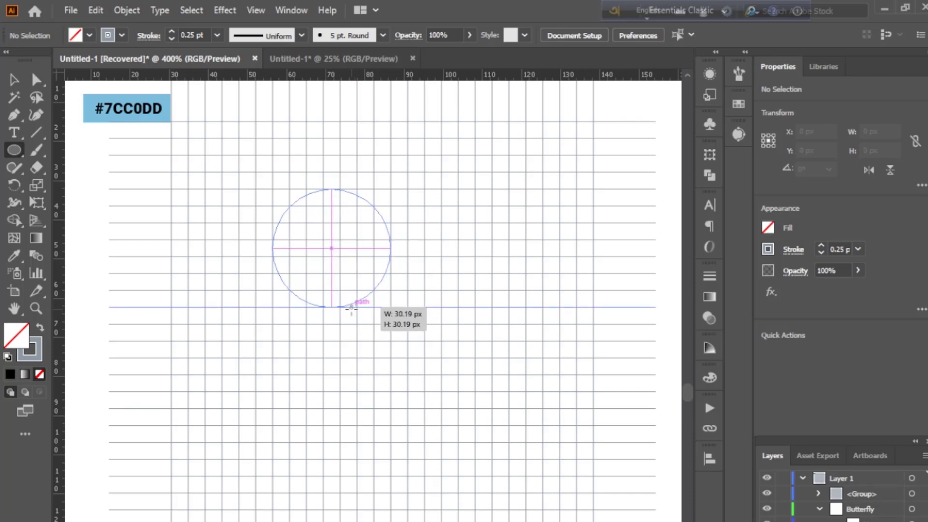
{"action": "left_click_drag", "start_coordinate": [351, 306], "coordinate": [374, 340]}
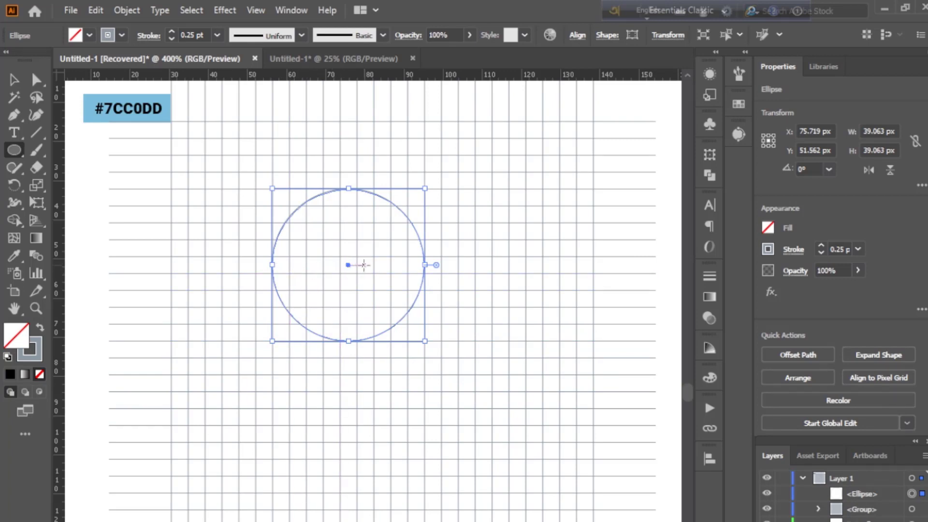
With all artwork selected, use Shape Builder to merge the circle's right edge segment and the full-height column just right of centre.
{"action": "key", "text": "v"}
{"action": "key", "text": "ctrl+a"}
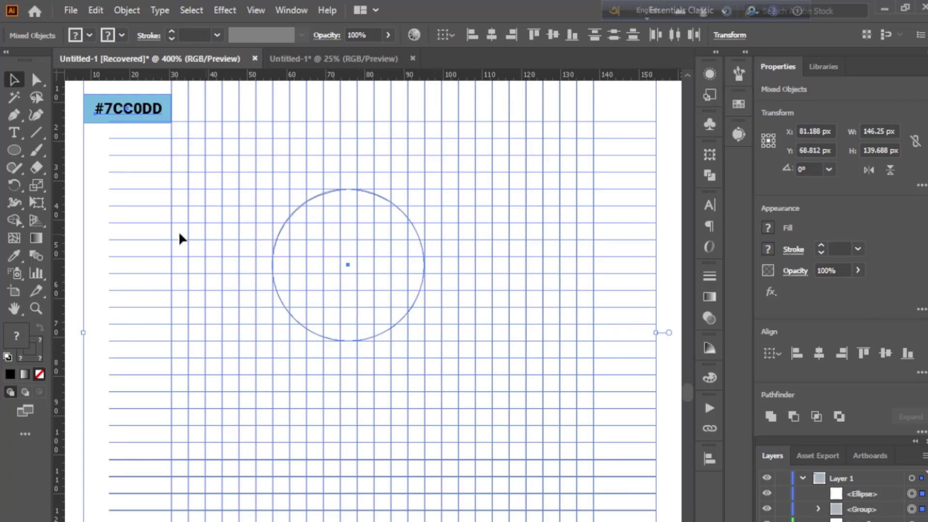
{"action": "left_click", "coordinate": [16, 223]}
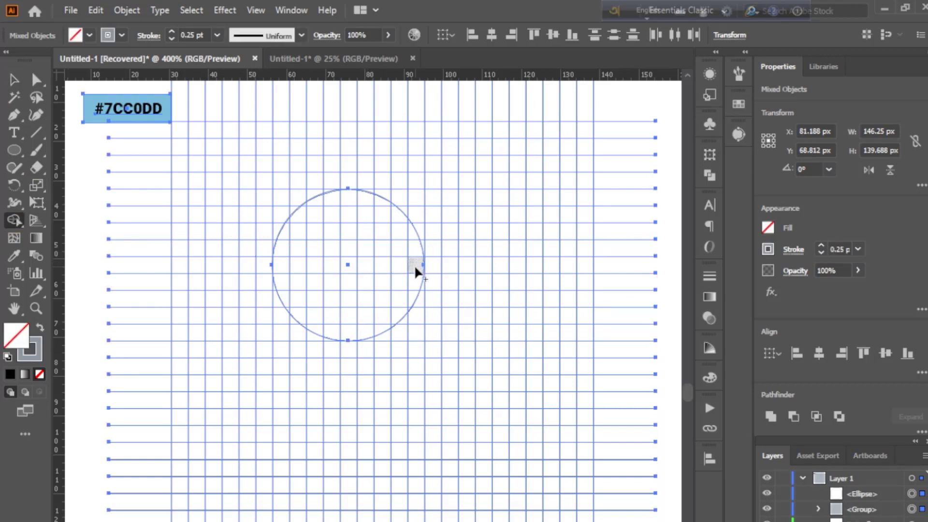
{"action": "left_click", "coordinate": [411, 246]}
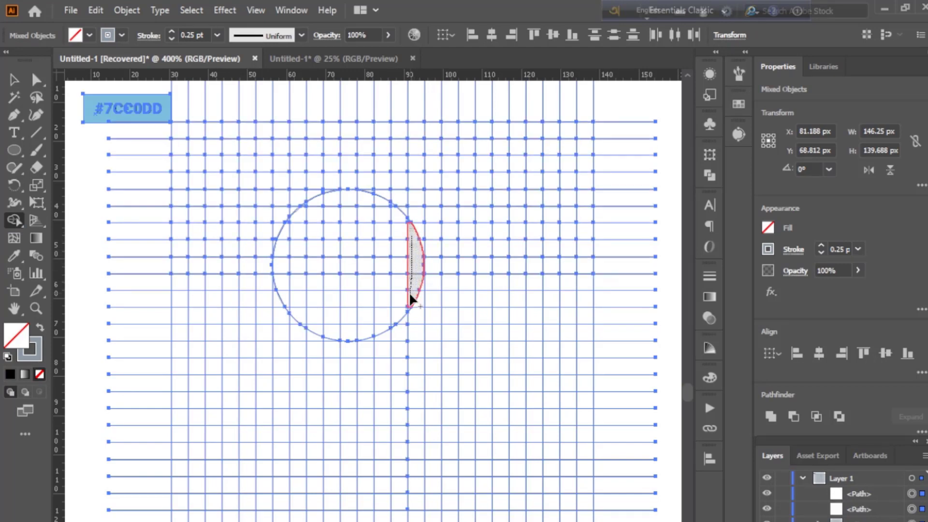
{"action": "left_click", "coordinate": [409, 292]}
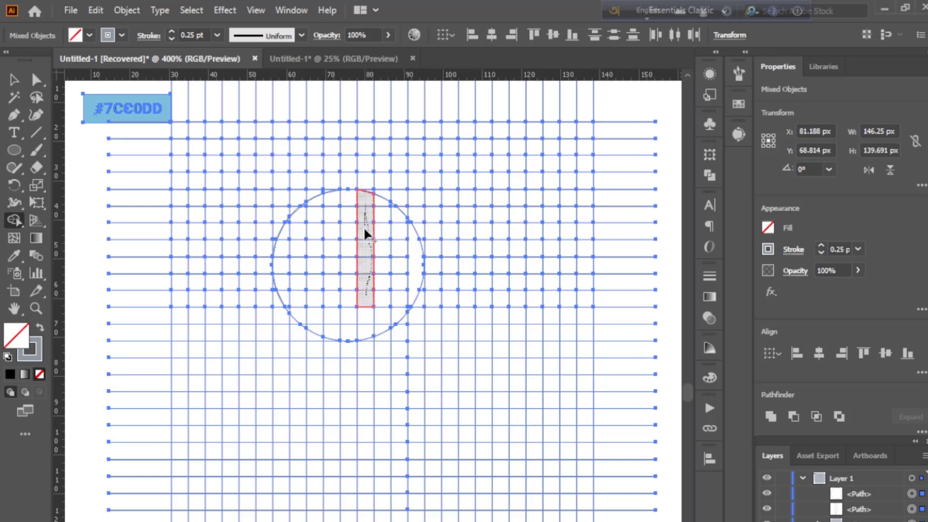
{"action": "left_click_drag", "start_coordinate": [363, 326], "coordinate": [363, 326]}
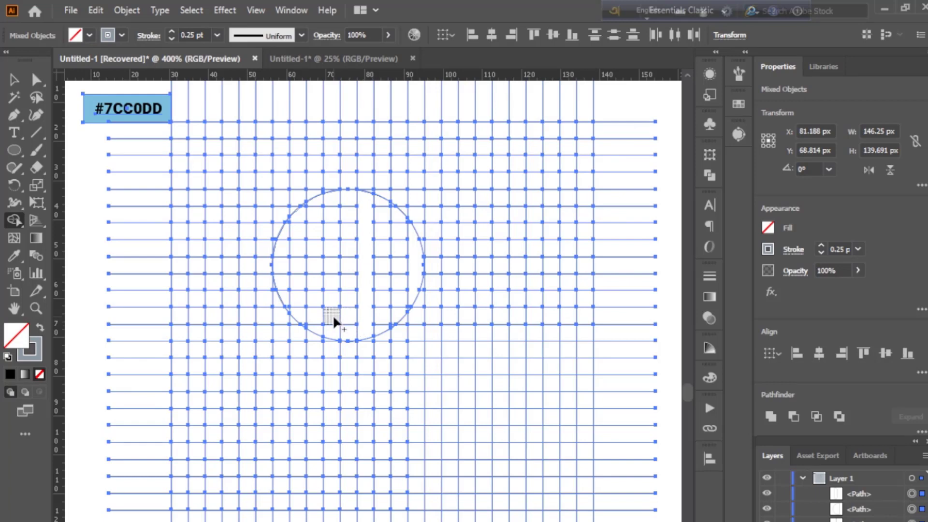
Merge the cells of the full-height column just left of the circle's centre with Shape Builder.
{"action": "left_click_drag", "start_coordinate": [333, 317], "coordinate": [335, 329]}
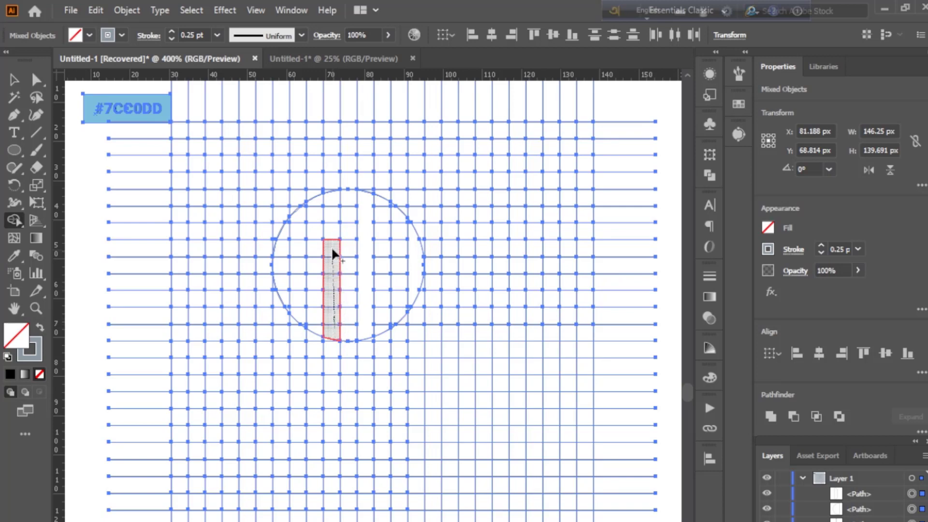
{"action": "left_click_drag", "start_coordinate": [333, 203], "coordinate": [333, 203]}
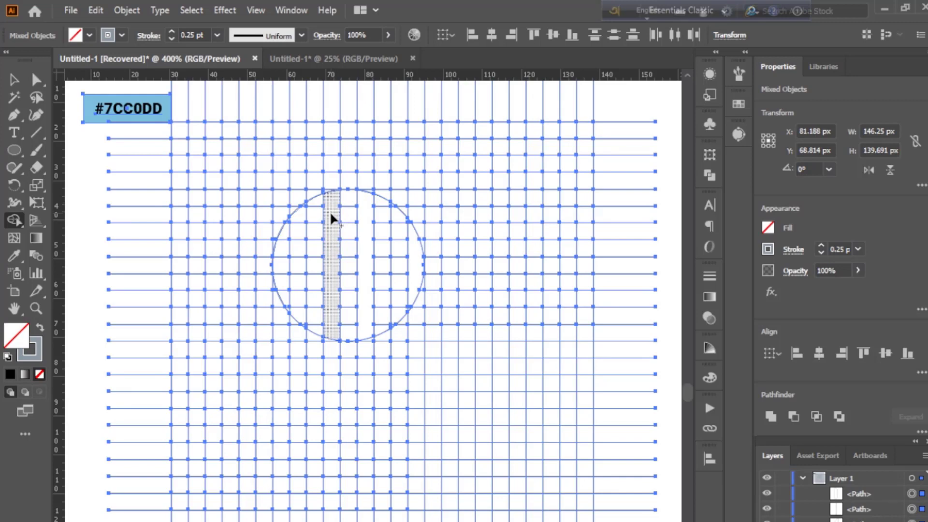
{"action": "left_click", "coordinate": [331, 218]}
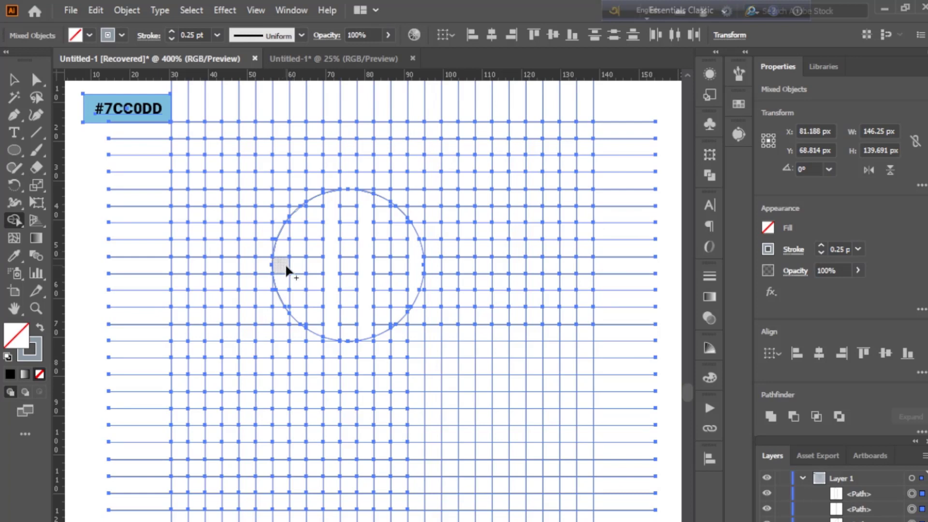
Merge the circle's middle row with both columns and the left and right edge segments into one shape with Shape Builder.
{"action": "left_click_drag", "start_coordinate": [285, 264], "coordinate": [411, 263]}
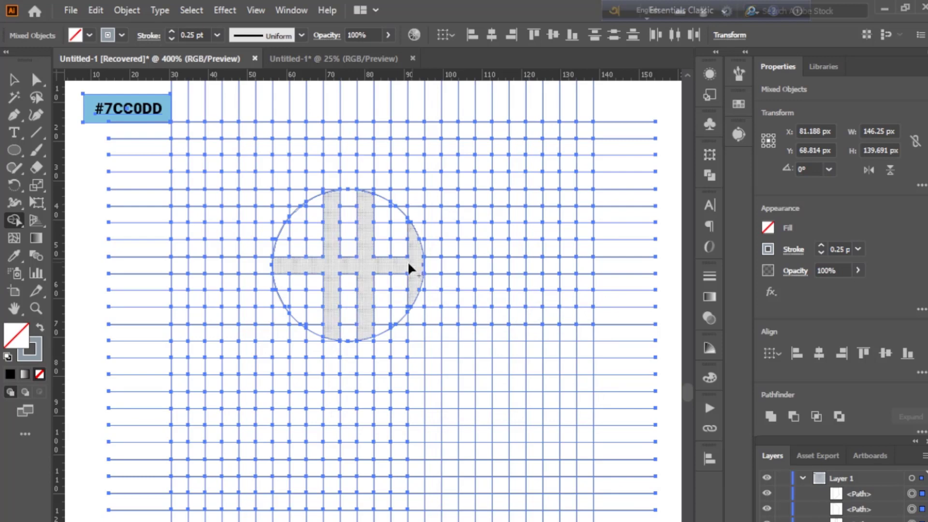
{"action": "left_click_drag", "start_coordinate": [283, 294], "coordinate": [285, 269]}
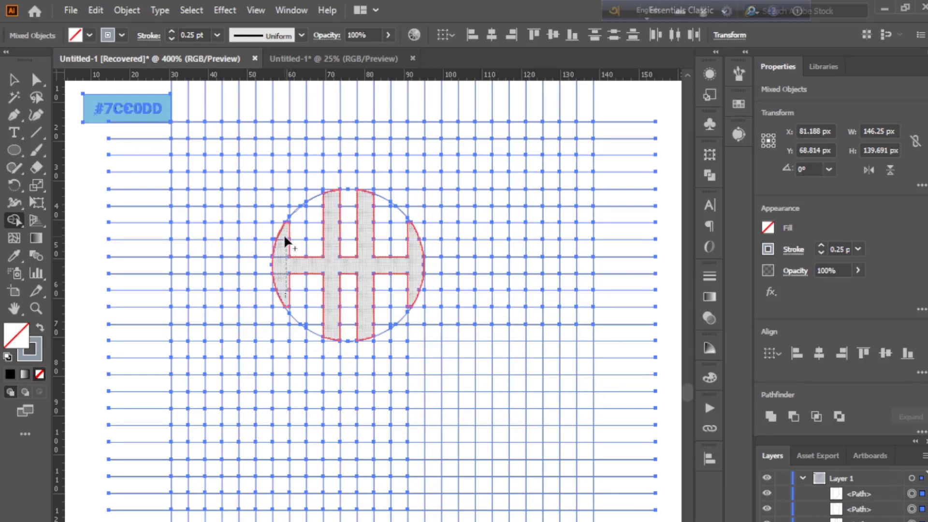
{"action": "left_click_drag", "start_coordinate": [285, 237], "coordinate": [284, 237]}
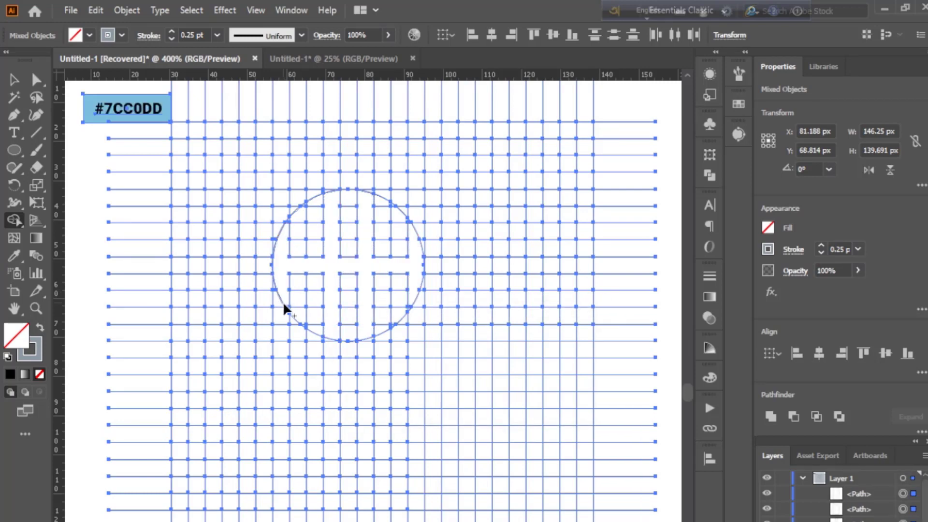
{"action": "left_click_drag", "start_coordinate": [284, 297], "coordinate": [286, 309]}
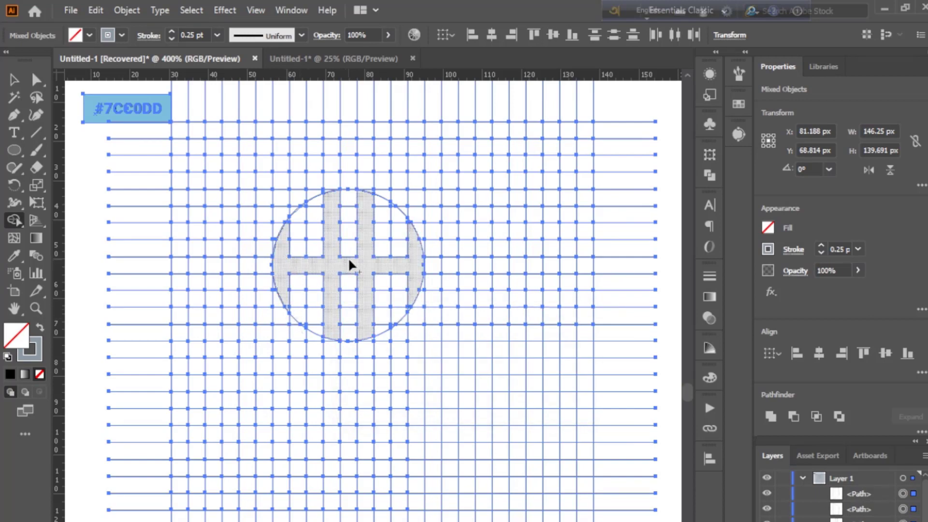
{"action": "mouse_move", "coordinate": [352, 261]}
{"action": "left_mouse_down"}
{"action": "mouse_move", "coordinate": [411, 274]}
{"action": "mouse_move", "coordinate": [410, 314]}
{"action": "left_mouse_up"}
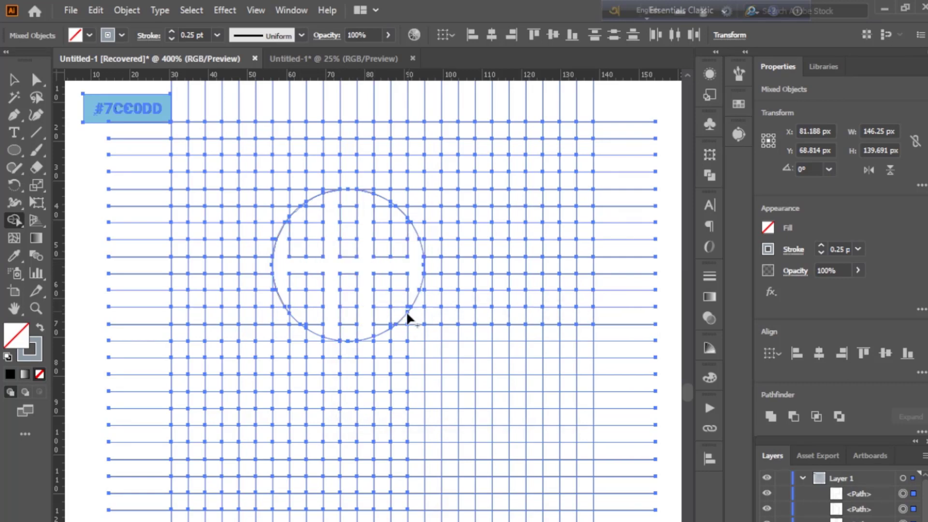
{"action": "key", "text": "ctrl"}
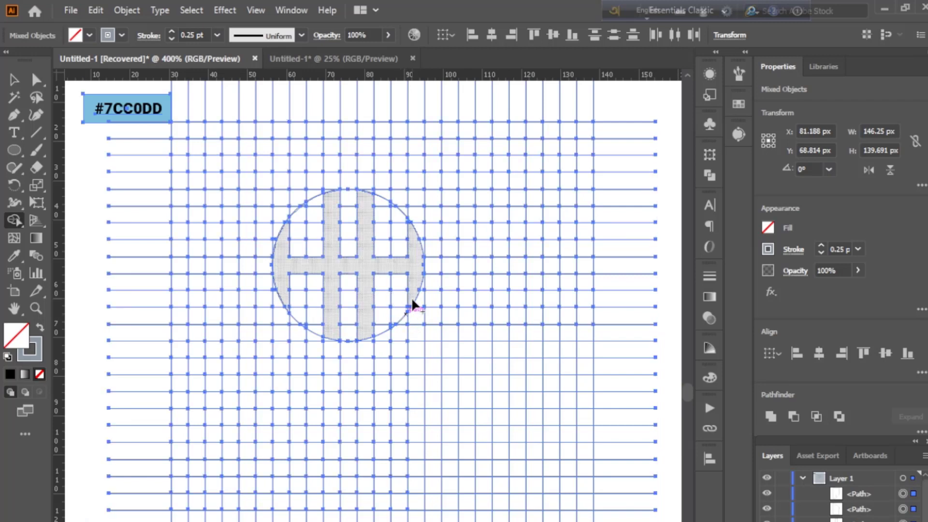
{"action": "left_click_drag", "start_coordinate": [411, 300], "coordinate": [409, 300]}
Draw a second circle about 27 px in diameter inside the large one, centred near the middle row.
{"action": "left_click", "coordinate": [15, 152]}
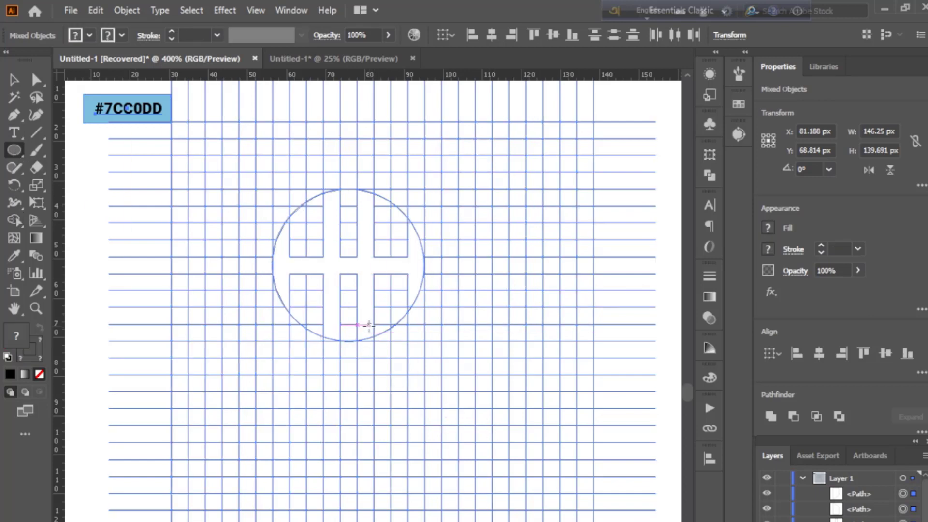
{"action": "left_click_drag", "start_coordinate": [342, 275], "coordinate": [342, 259]}
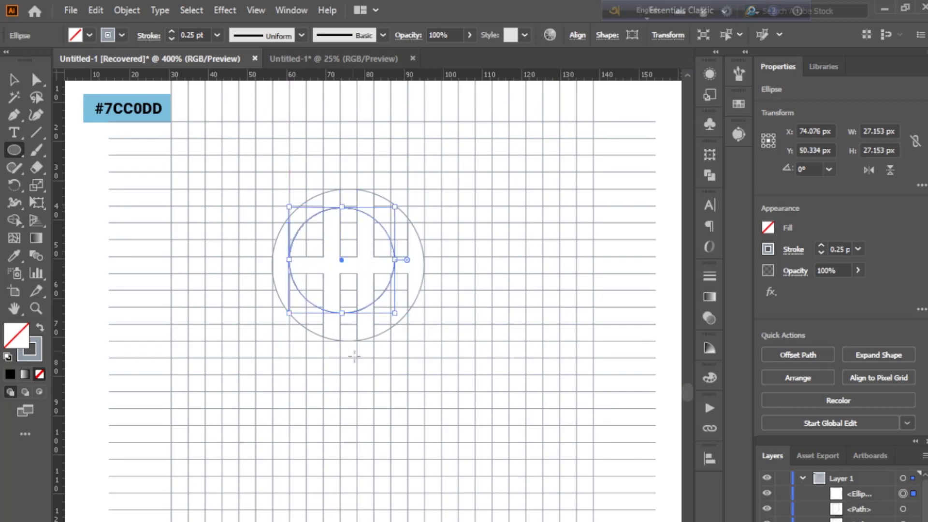
{"action": "key", "text": "v"}
{"action": "left_click", "coordinate": [83, 196]}
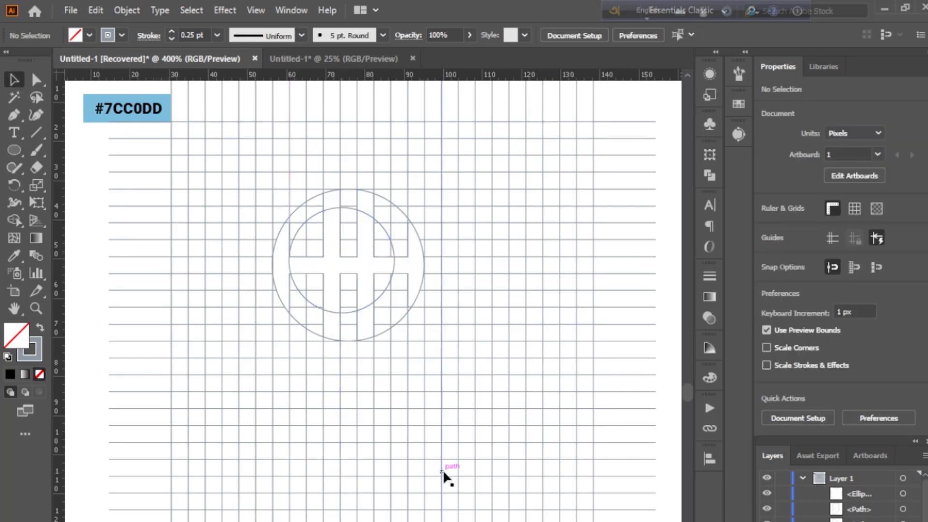
Nudge the inner circle up by 1 px and deselect it.
{"action": "left_click", "coordinate": [343, 313]}
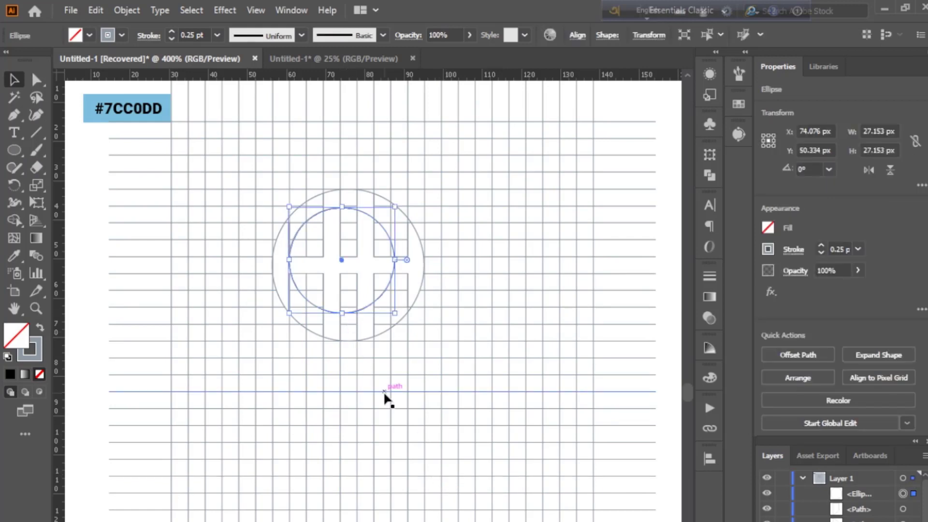
{"action": "key", "text": "Up"}
{"action": "left_click", "coordinate": [95, 275]}
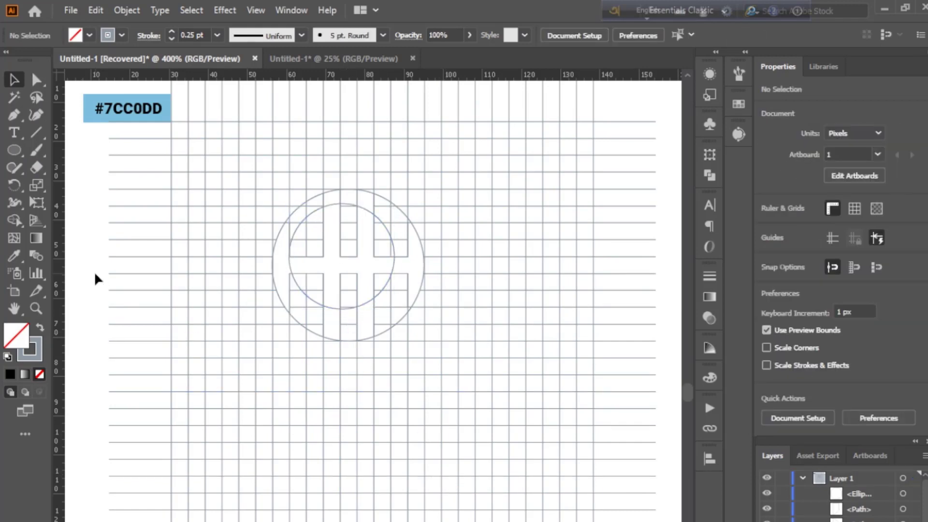
Enlarge the inner circle proportionally to 33 px in diameter, extending it toward the large circle's lower-right edge.
{"action": "key", "text": "ctrl+plus"}
{"action": "left_click_drag", "start_coordinate": [217, 242], "coordinate": [258, 285]}
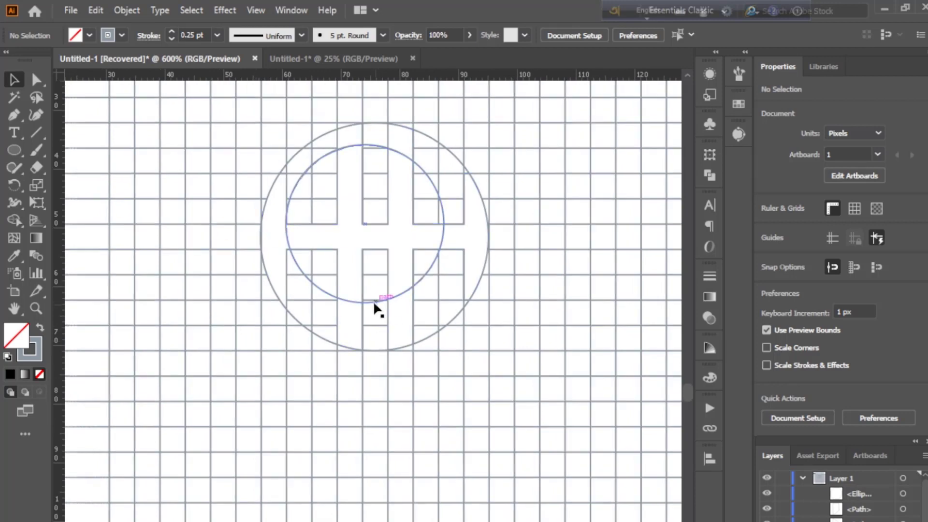
{"action": "left_click", "coordinate": [374, 303]}
{"action": "left_click", "coordinate": [380, 308]}
{"action": "left_click", "coordinate": [348, 301]}
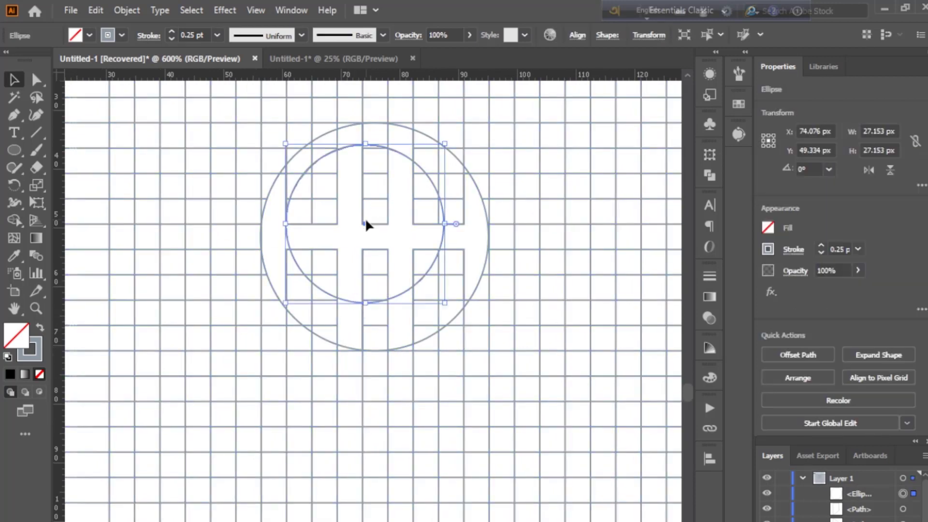
{"action": "left_click_drag", "start_coordinate": [364, 218], "coordinate": [363, 221]}
{"action": "left_click", "coordinate": [249, 255]}
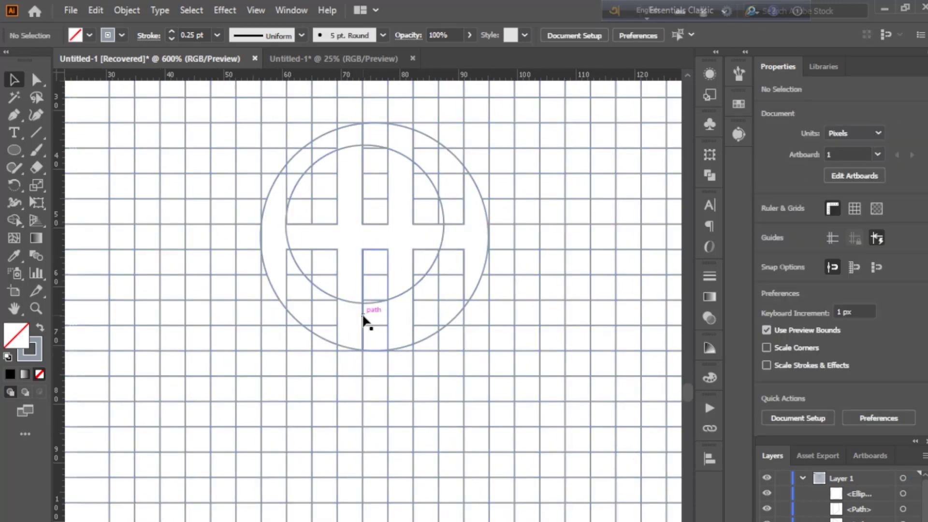
{"action": "left_click", "coordinate": [376, 303]}
{"action": "left_click_drag", "start_coordinate": [444, 304], "coordinate": [478, 337]}
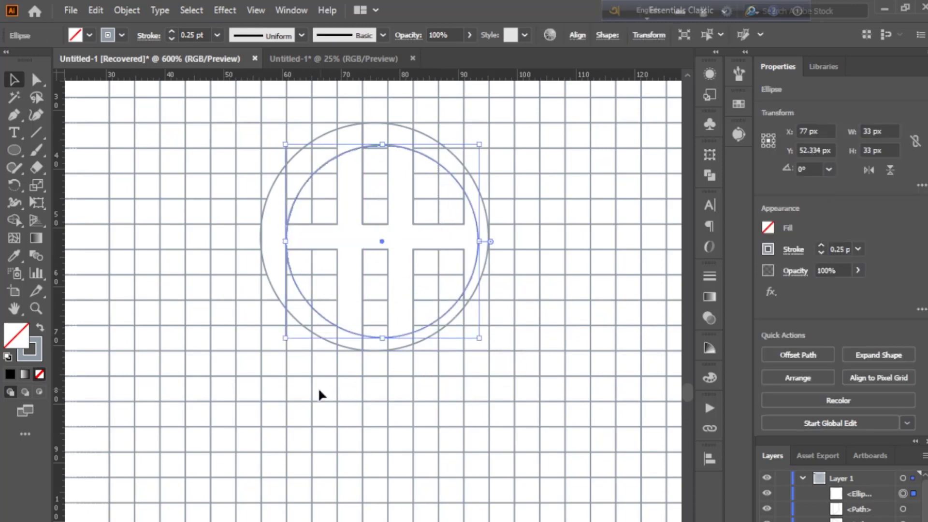
Try to centre the enlarged inner circle inside the large circle.
{"action": "left_click", "coordinate": [377, 264]}
{"action": "left_click", "coordinate": [381, 238]}
{"action": "mouse_move", "coordinate": [381, 239]}
{"action": "left_mouse_down"}
{"action": "mouse_move", "coordinate": [378, 220]}
{"action": "mouse_move", "coordinate": [380, 245]}
{"action": "left_mouse_up"}
{"action": "left_click", "coordinate": [348, 236]}
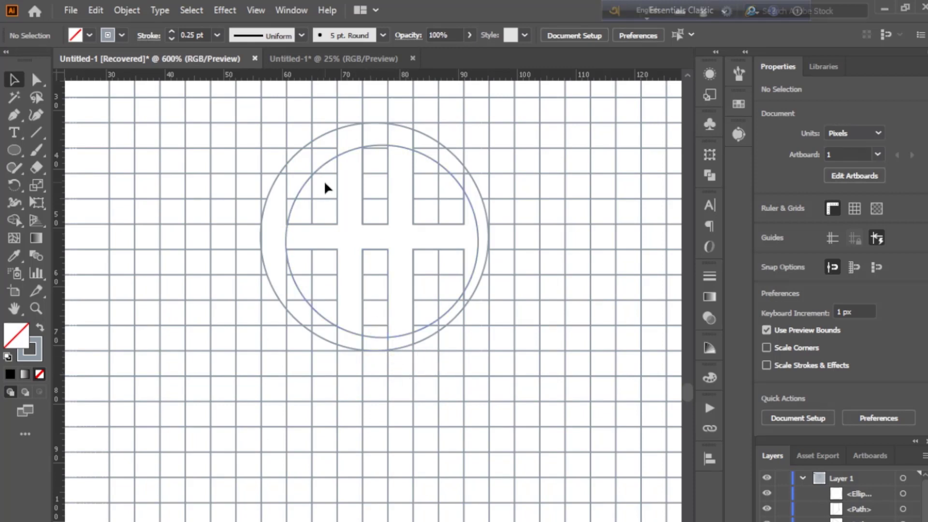
{"action": "mouse_move", "coordinate": [371, 222]}
{"action": "left_mouse_down"}
{"action": "mouse_move", "coordinate": [384, 245]}
{"action": "mouse_move", "coordinate": [372, 230]}
{"action": "left_mouse_up"}
{"action": "left_click_drag", "start_coordinate": [375, 135], "coordinate": [375, 139]}
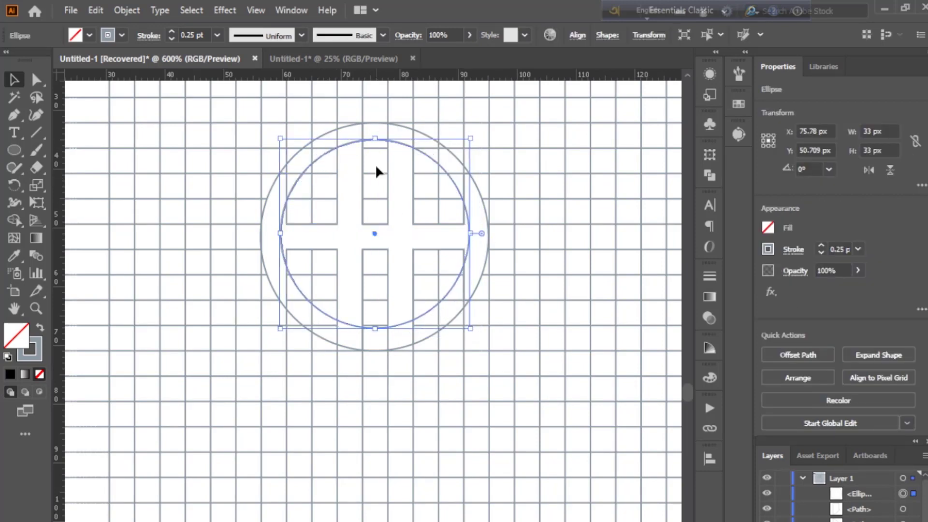
{"action": "left_click", "coordinate": [396, 231]}
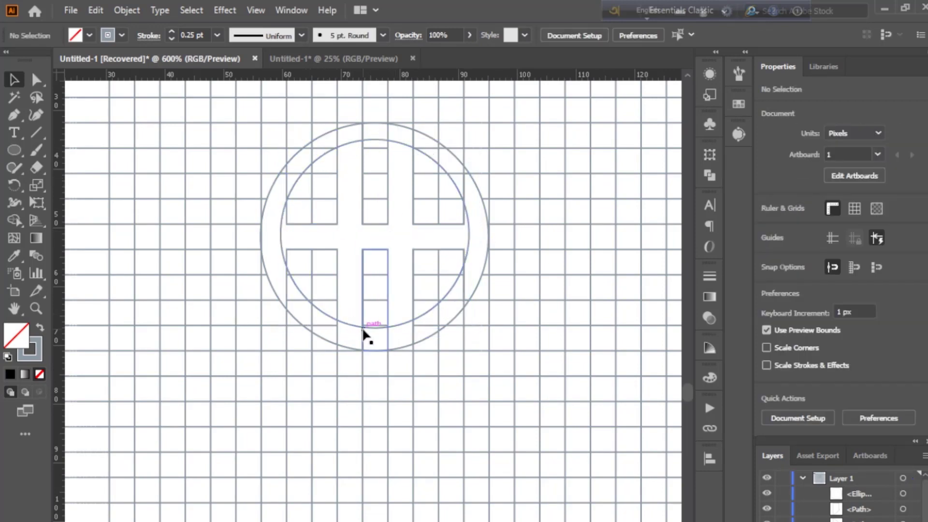
{"action": "left_click", "coordinate": [369, 326]}
{"action": "left_click", "coordinate": [390, 238]}
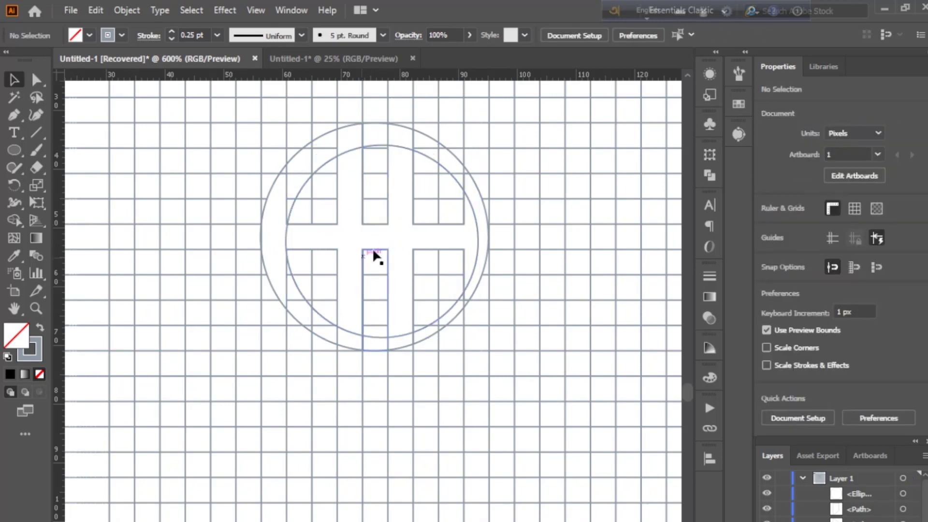
Select all artwork and merge the upper-left ring segments with the crossing bars using Shape Builder.
{"action": "key", "text": "ctrl+a"}
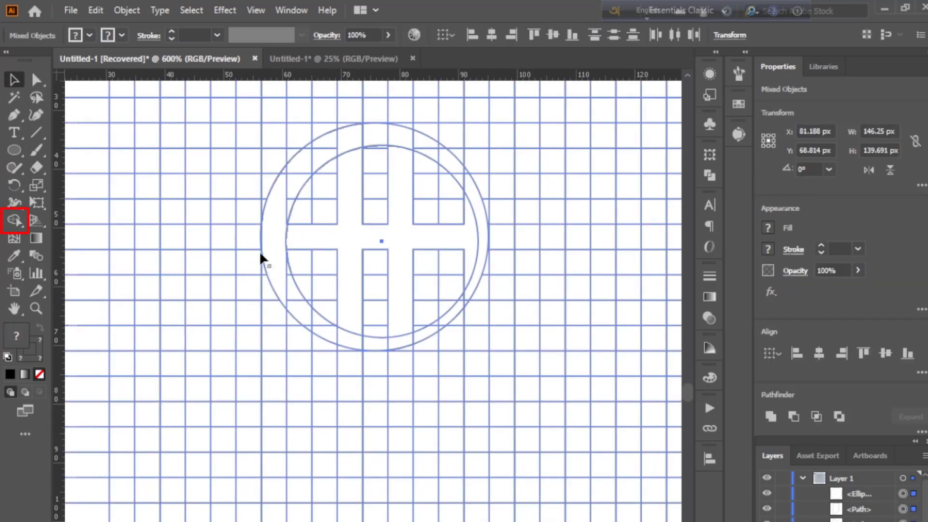
{"action": "key", "text": "shift+m"}
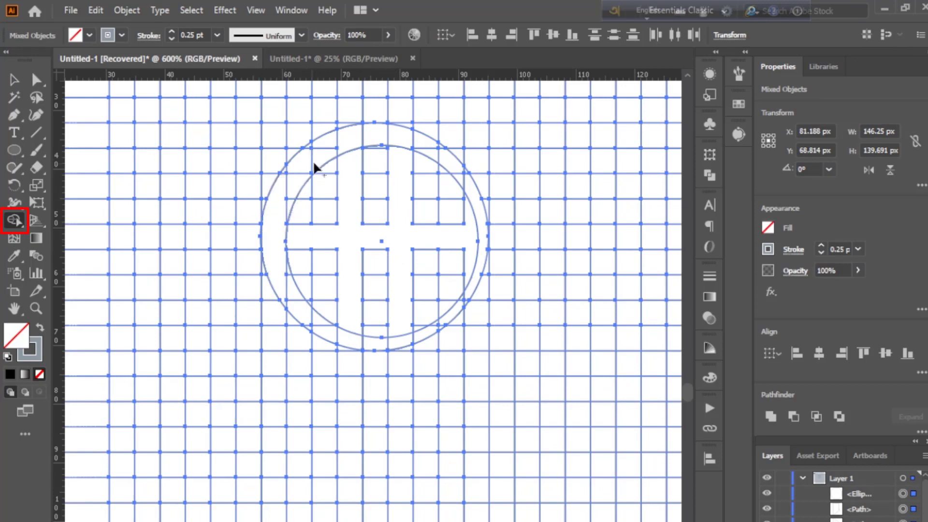
{"action": "left_click_drag", "start_coordinate": [278, 217], "coordinate": [290, 194]}
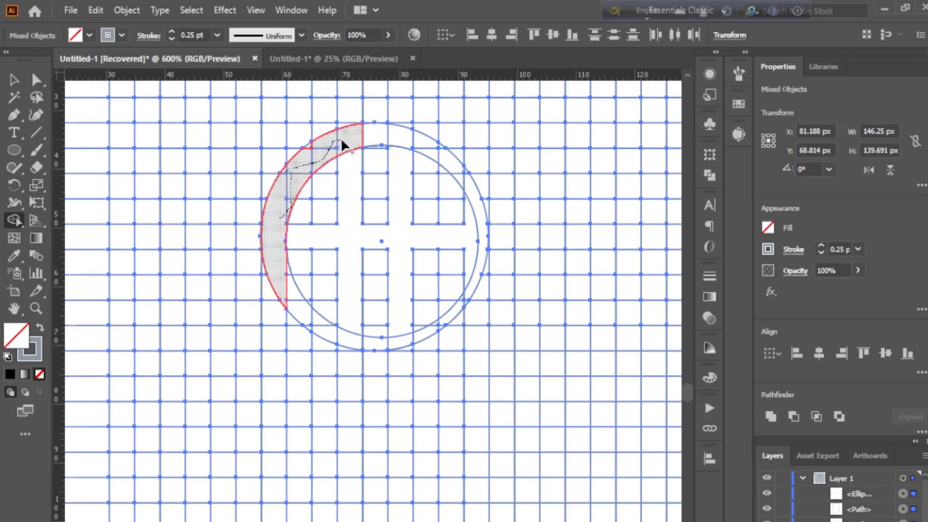
{"action": "left_click_drag", "start_coordinate": [342, 144], "coordinate": [350, 211]}
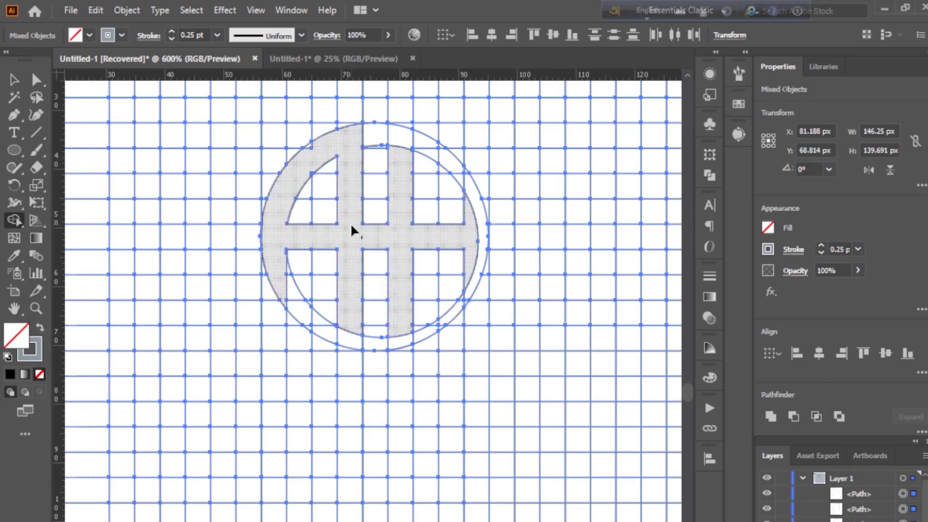
Merge the remaining column ends and the right edge segments into the emblem out to the large circle, and deselect everything.
{"action": "left_click_drag", "start_coordinate": [397, 165], "coordinate": [396, 141]}
{"action": "mouse_move", "coordinate": [399, 320]}
{"action": "left_mouse_down"}
{"action": "mouse_move", "coordinate": [399, 339]}
{"action": "mouse_move", "coordinate": [350, 322]}
{"action": "mouse_move", "coordinate": [350, 335]}
{"action": "left_mouse_up"}
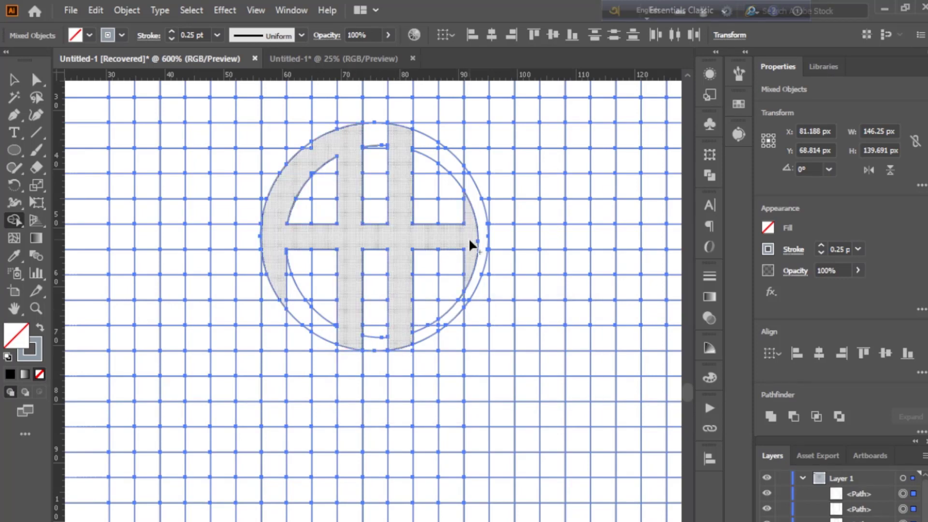
{"action": "left_click_drag", "start_coordinate": [472, 215], "coordinate": [465, 296]}
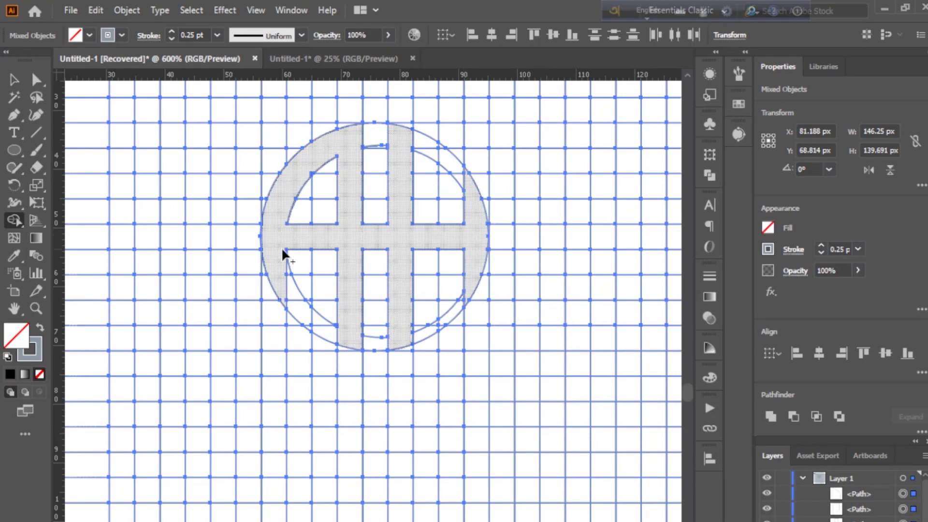
{"action": "key", "text": "v"}
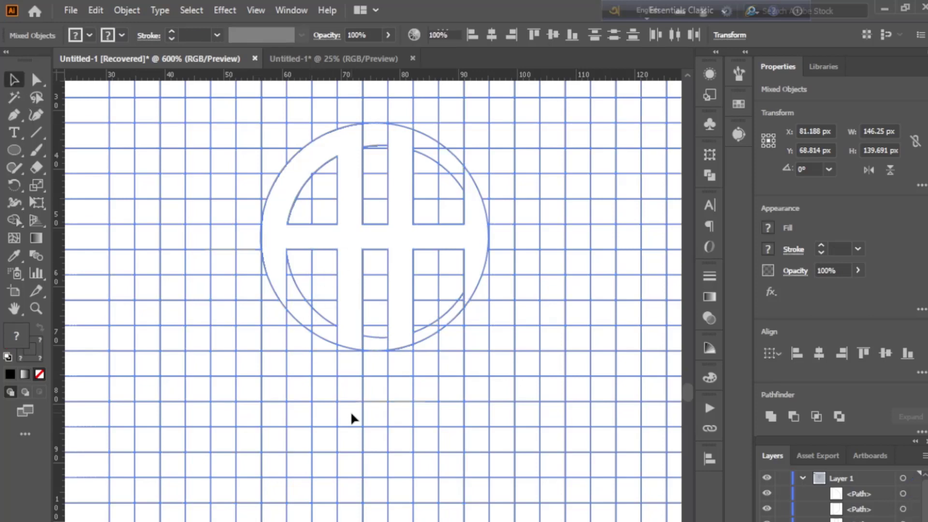
{"action": "left_click", "coordinate": [350, 411]}
Swap the fill and stroke of the merged emblem shape so it has a solid grey fill and no stroke, and deselect it.
{"action": "key", "text": "ctrl+minus"}
{"action": "left_click", "coordinate": [368, 321]}
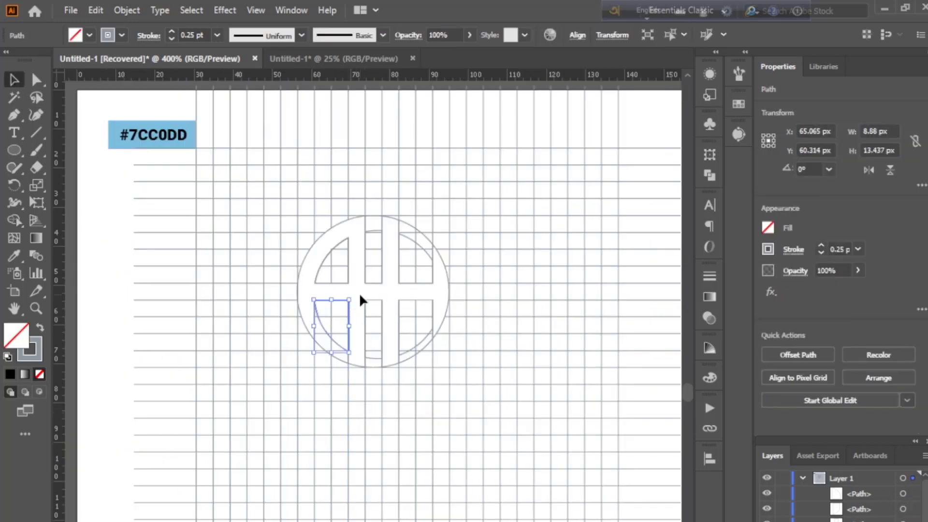
{"action": "left_click", "coordinate": [359, 291]}
{"action": "left_click", "coordinate": [308, 258]}
{"action": "left_click", "coordinate": [40, 327]}
{"action": "left_click", "coordinate": [100, 341]}
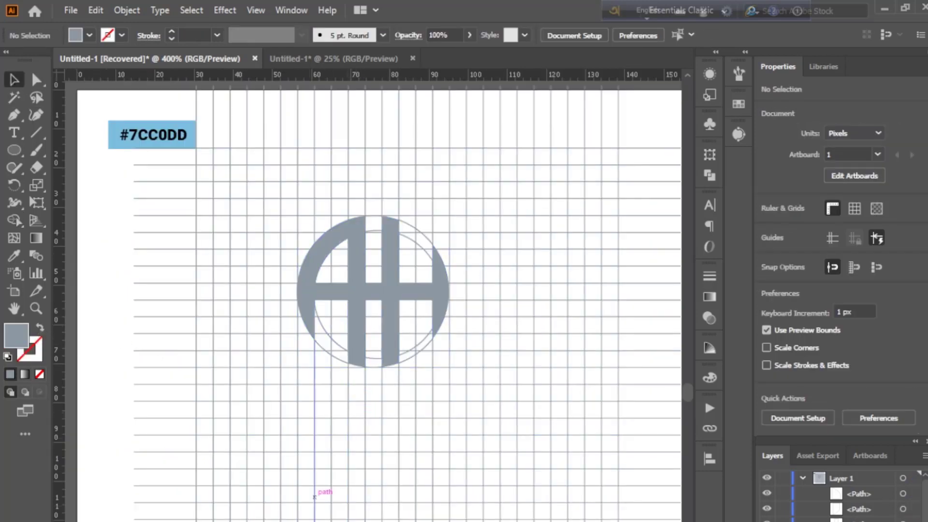